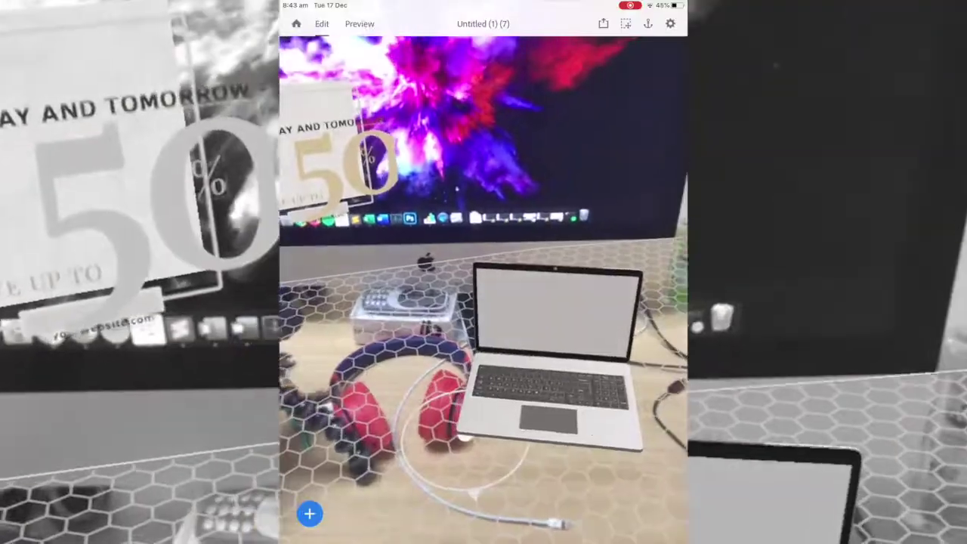
Open Export As from the share menu to list formats including Universal Scene Description (.usdz)
left_click(603, 23)
left_click(529, 109)
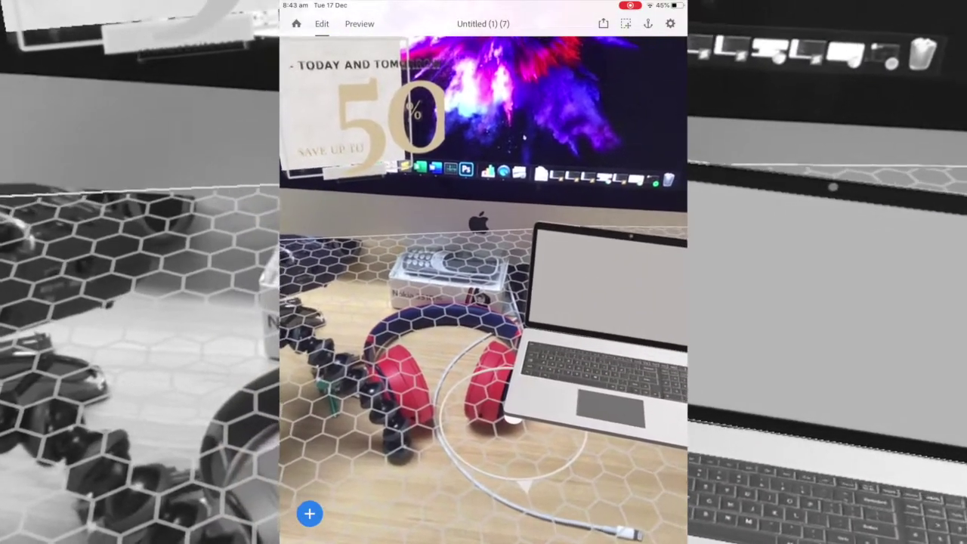
left_click(603, 24)
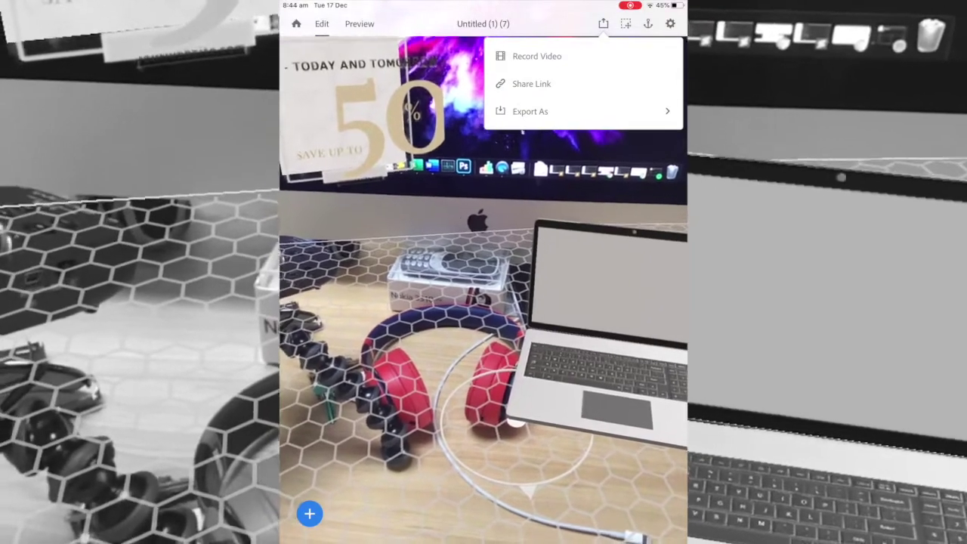
left_click(530, 111)
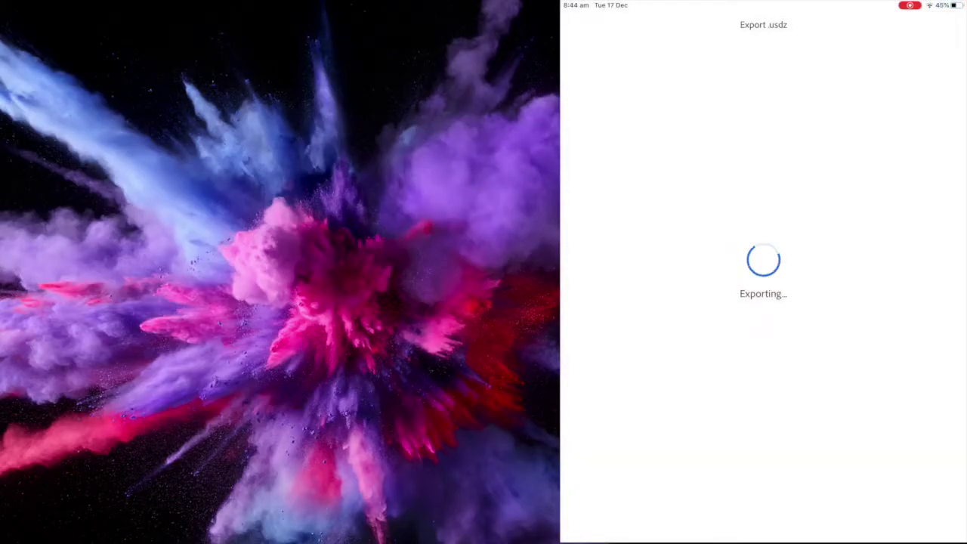
key("super+n")
left_click_drag(280, 171, 274, 174)
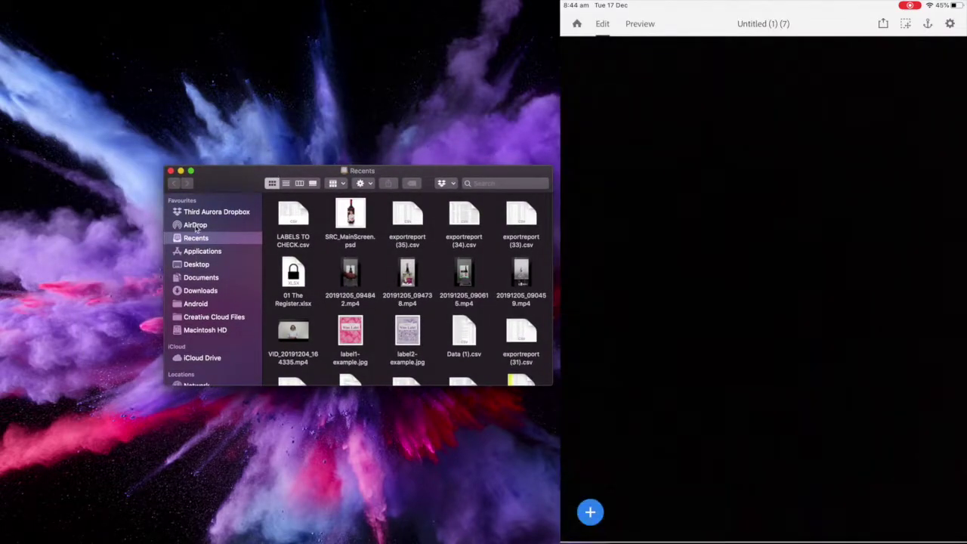
left_click(195, 225)
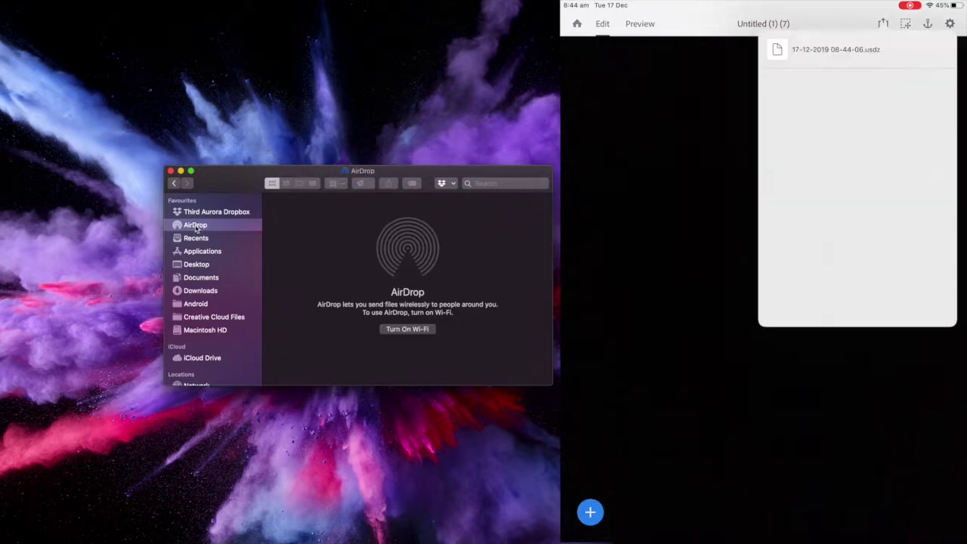
left_click(413, 331)
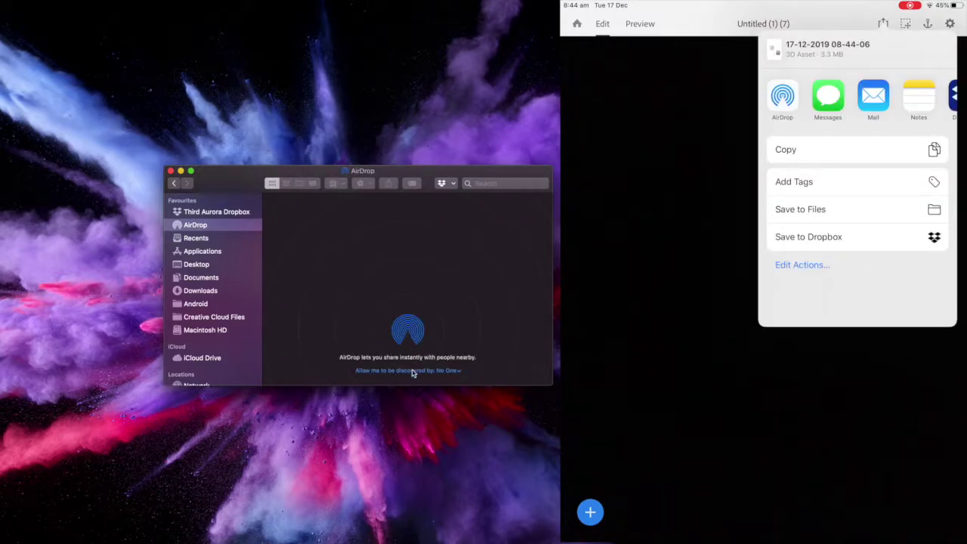
left_click(413, 372)
left_click(406, 401)
left_click(782, 96)
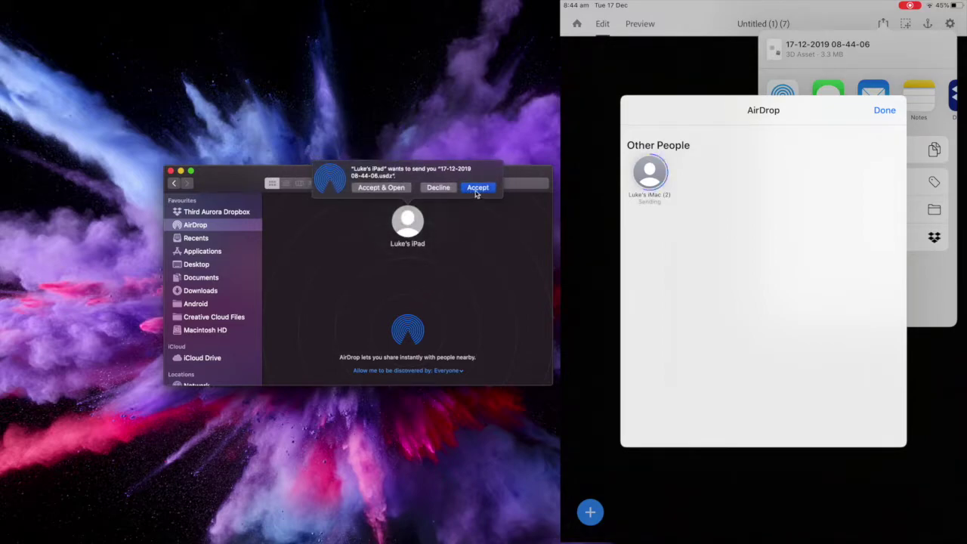
left_click(476, 188)
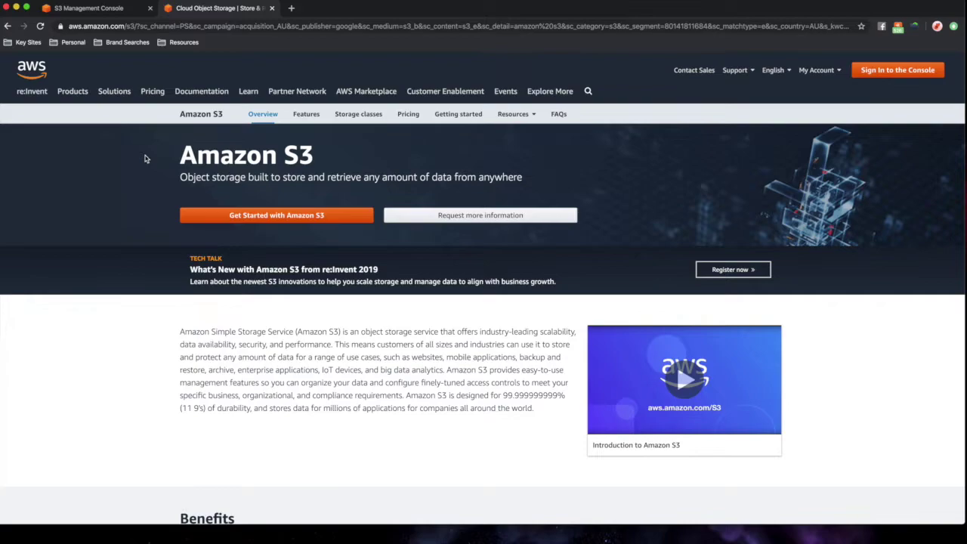
key("ctrl+shift+Tab")
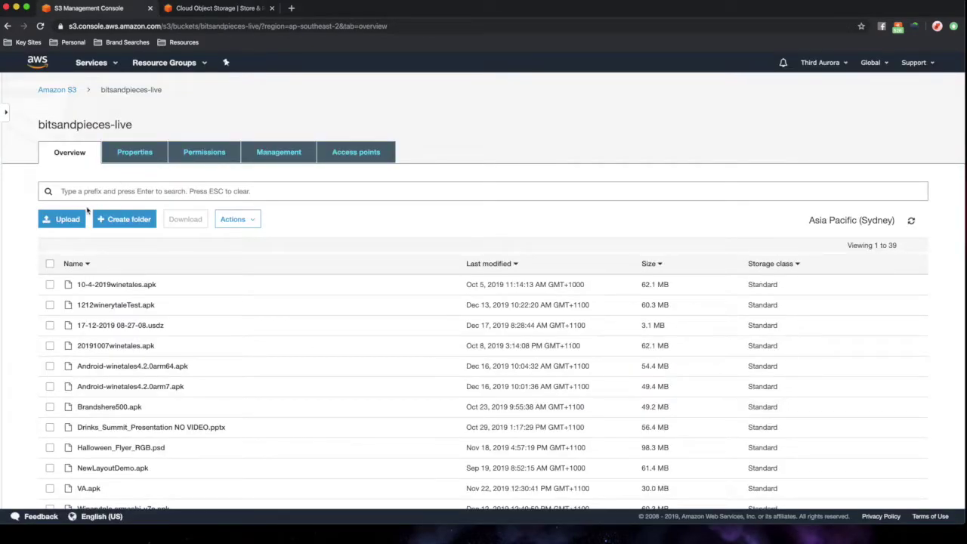
left_click(63, 218)
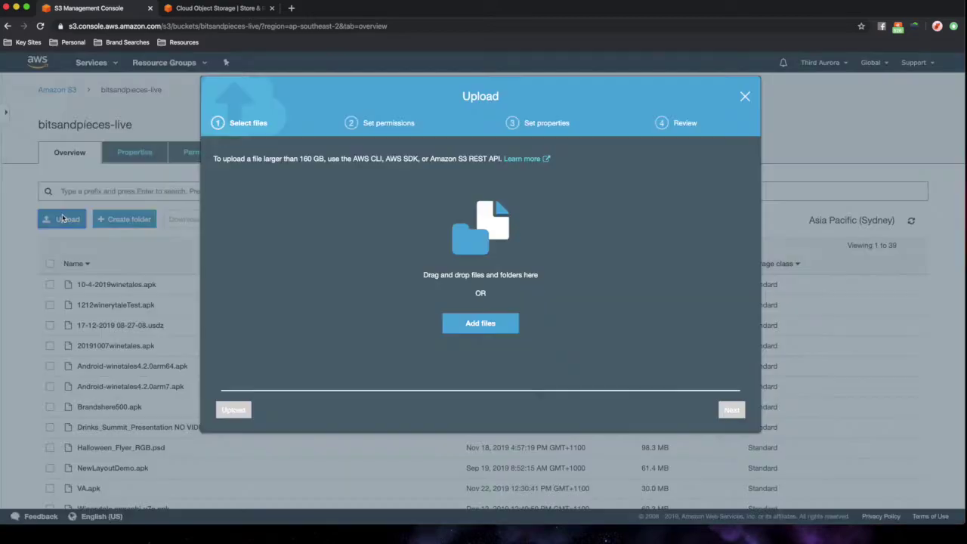
left_click_drag(648, 195, 418, 274)
left_click(233, 410)
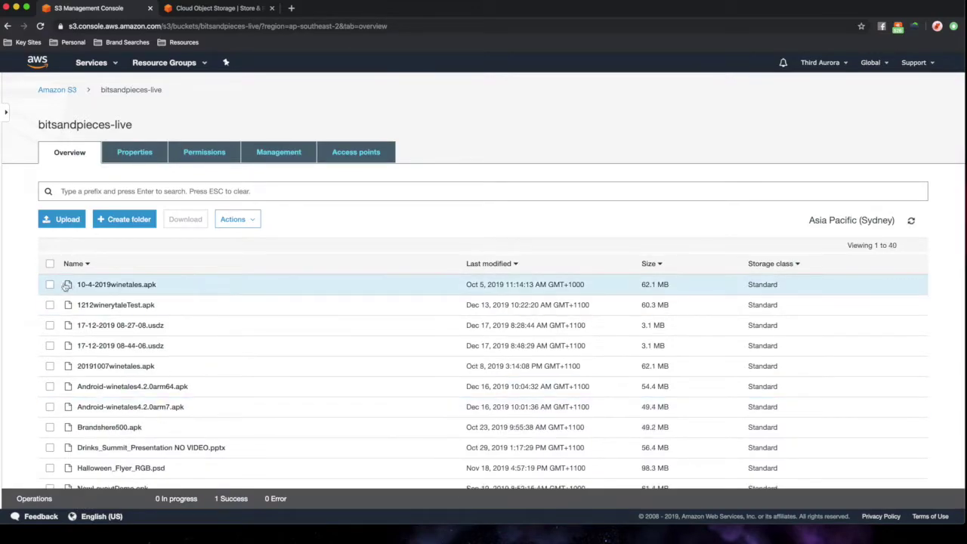
Make both 08-27-08.usdz and 08-44-06.usdz public
left_click(49, 325)
left_click(49, 346)
left_click(237, 218)
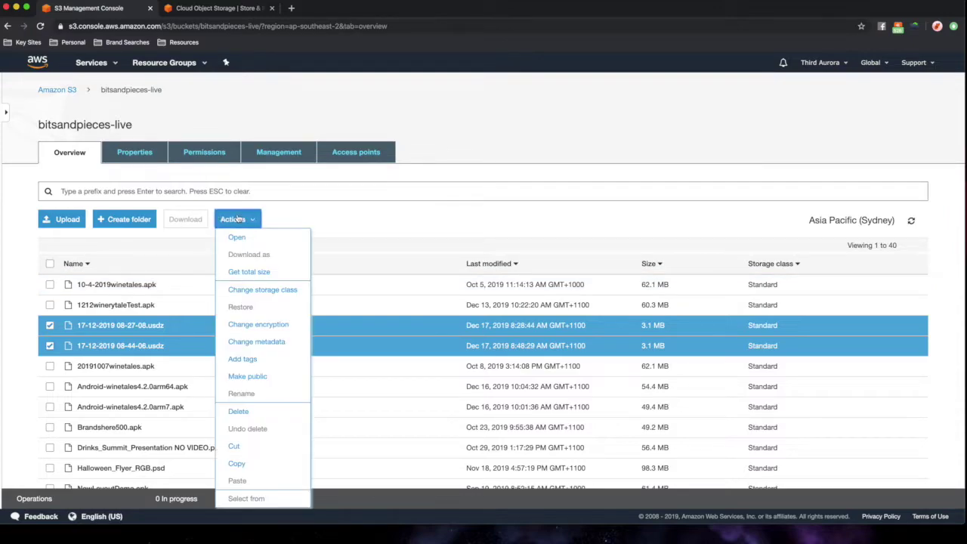
left_click(254, 377)
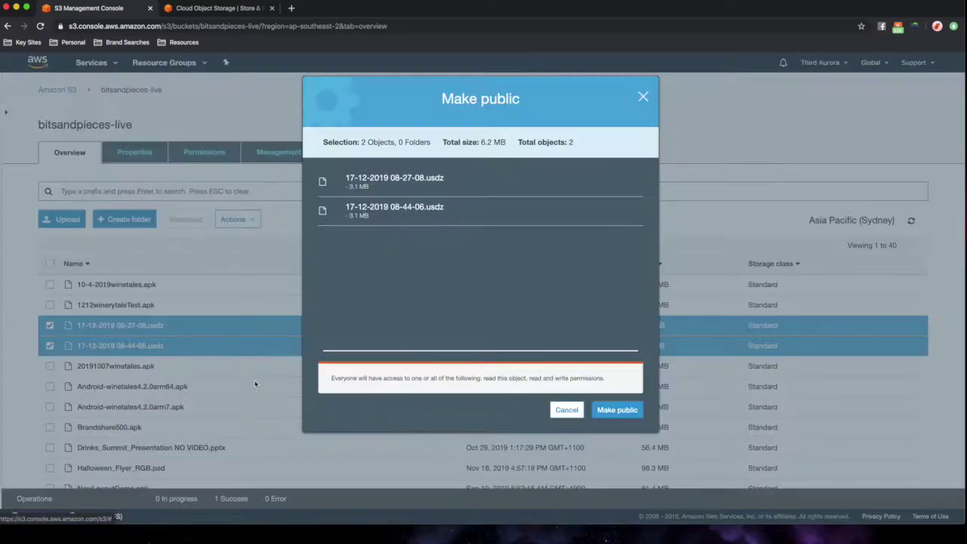
left_click(618, 410)
Open the 08-27-08.usdz details and bring up link options for its Object URL
left_click(49, 325)
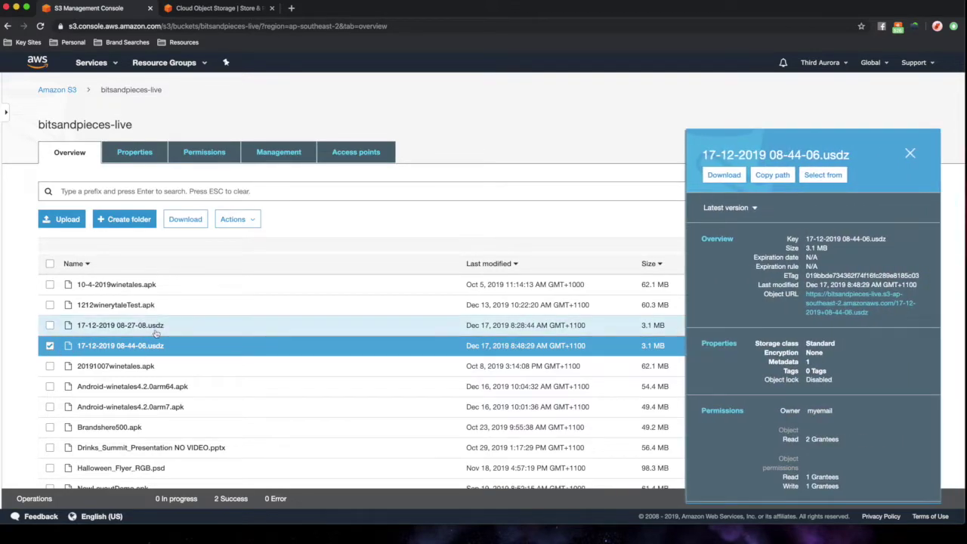
left_click(183, 330)
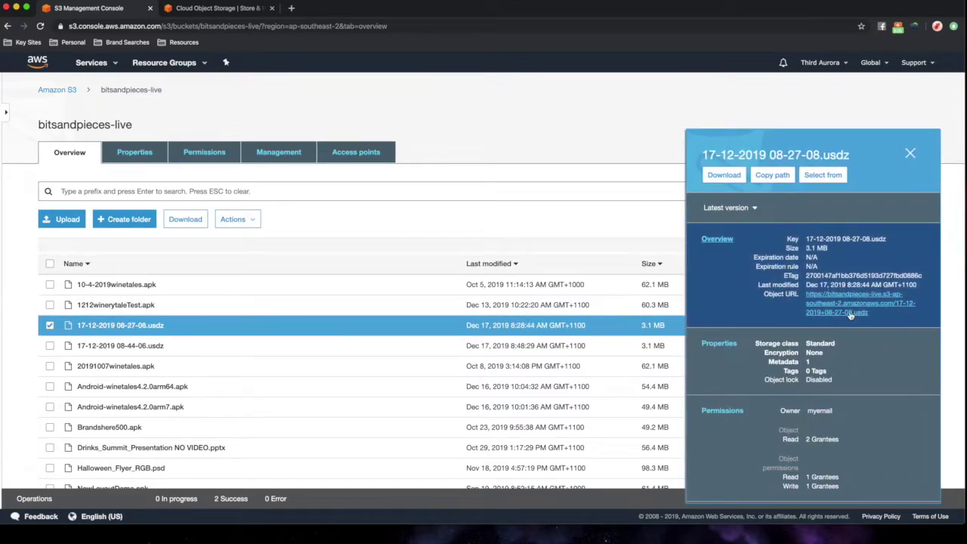
right_click(850, 312)
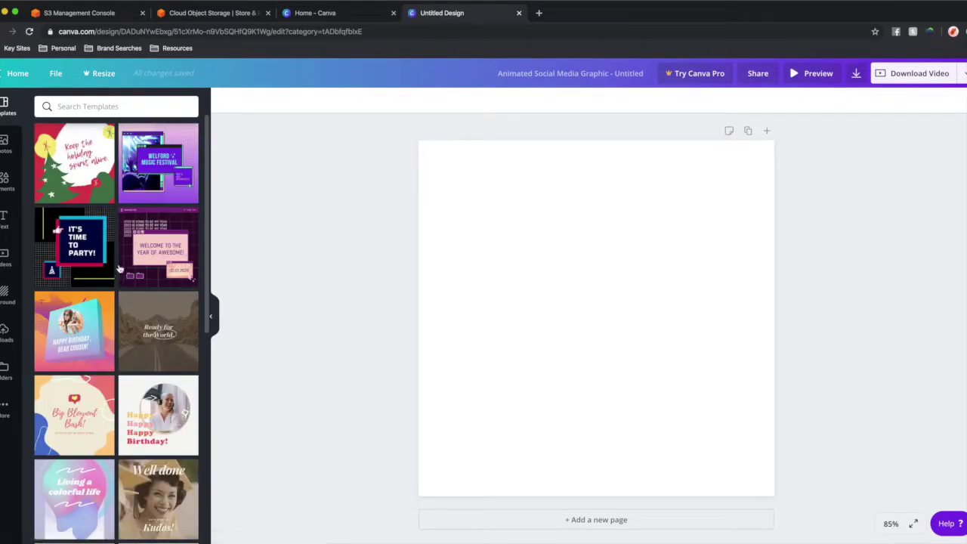
Try the CONGRATS! template, then apply 'Living a colorful life' instead
scroll(147, 246, "down", 5)
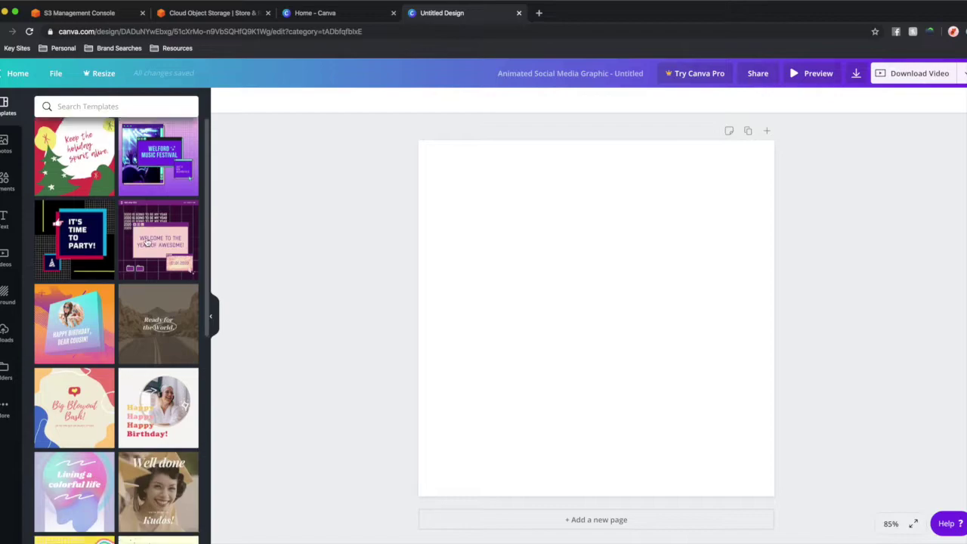
scroll(147, 242, "down", 4)
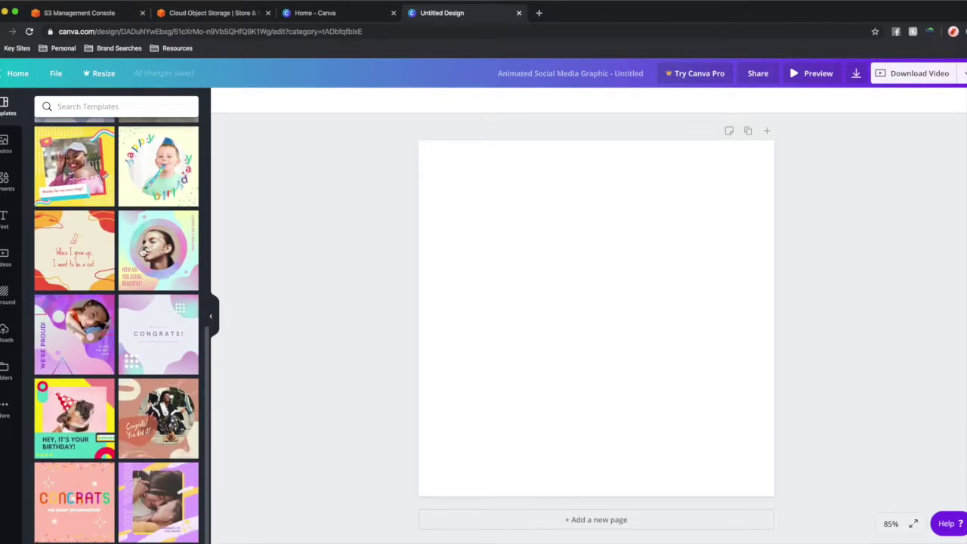
left_click(135, 347)
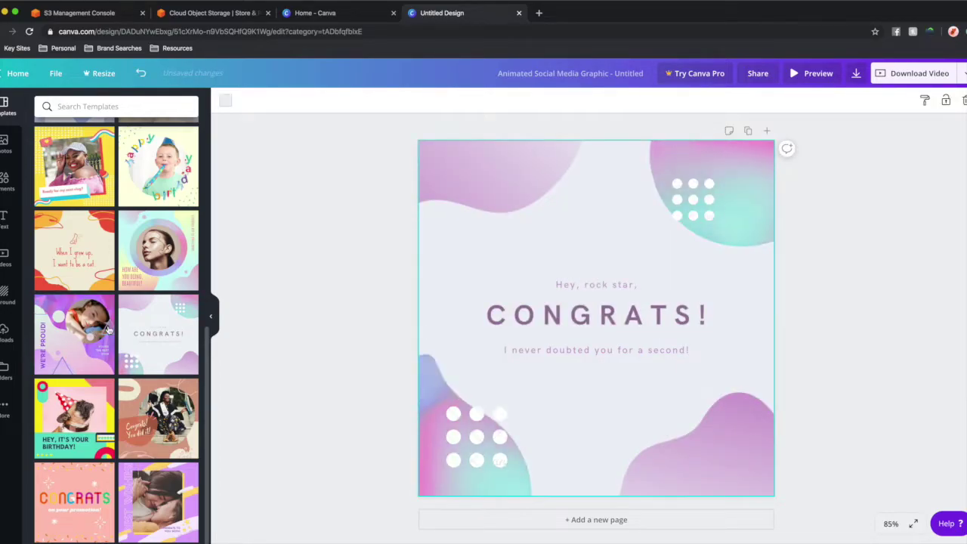
scroll(108, 330, "up", 5)
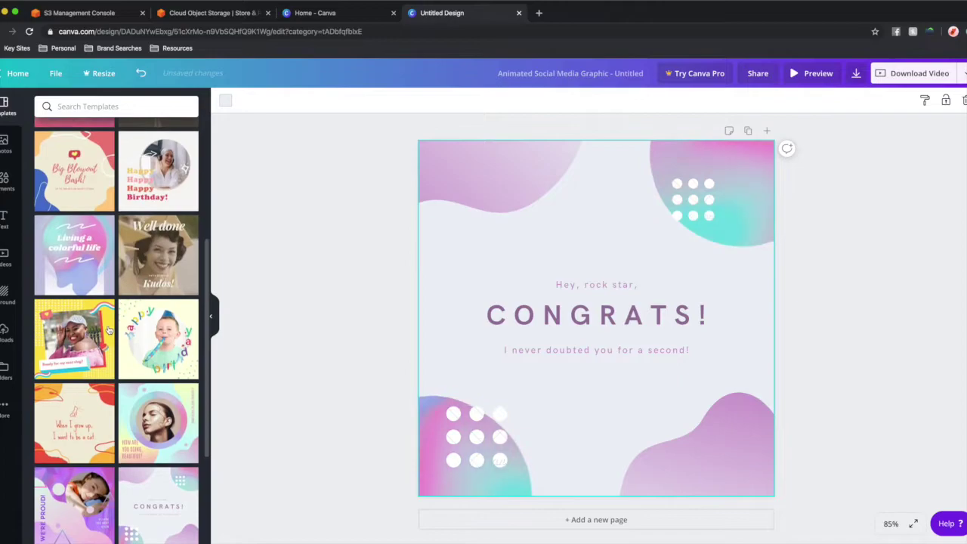
scroll(107, 330, "up", 3)
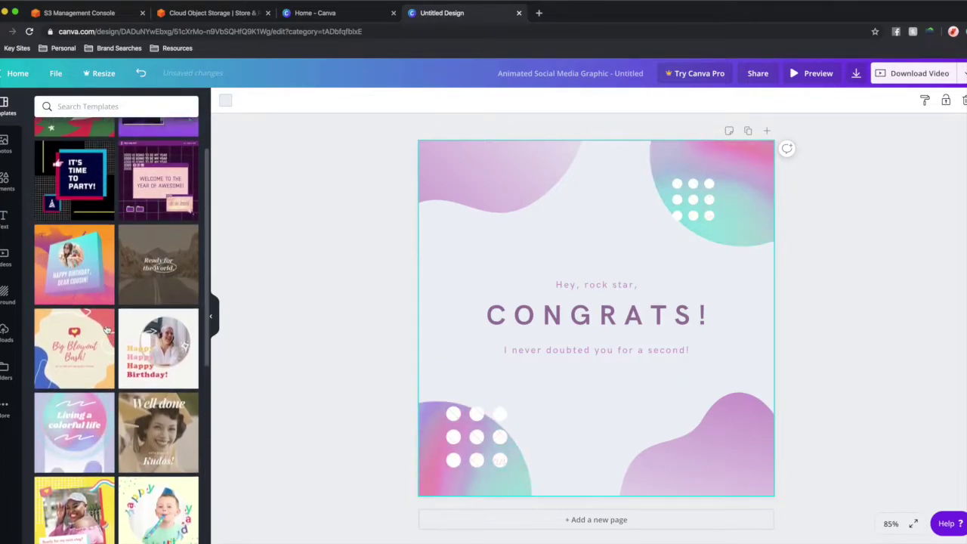
left_click(83, 420)
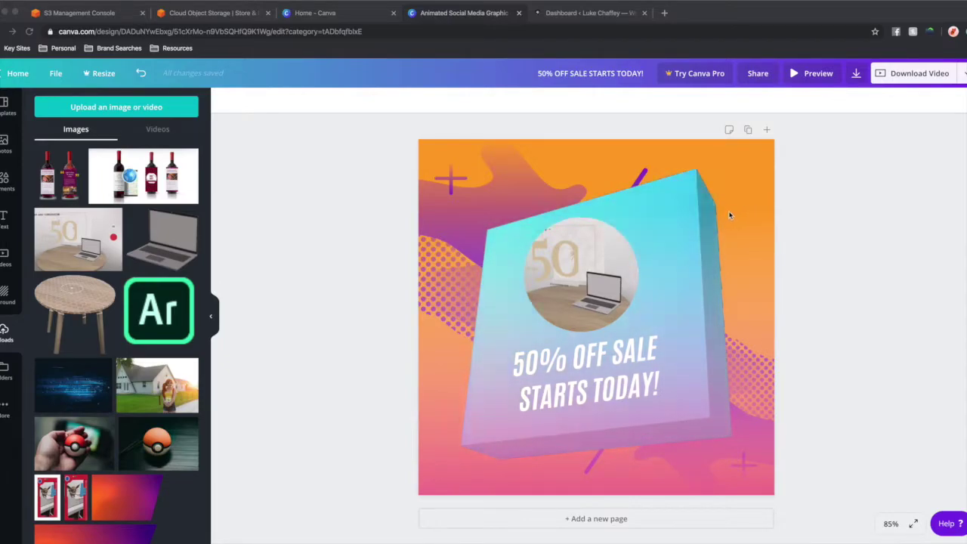
Download the '50% OFF SALE STARTS TODAY!' design with file type Animated GIF
left_click(964, 75)
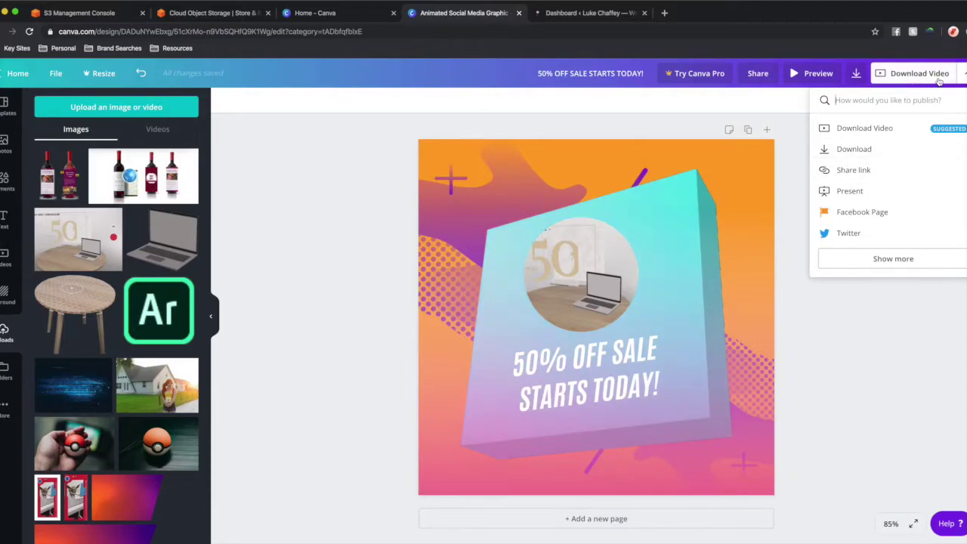
left_click(869, 128)
left_click(872, 163)
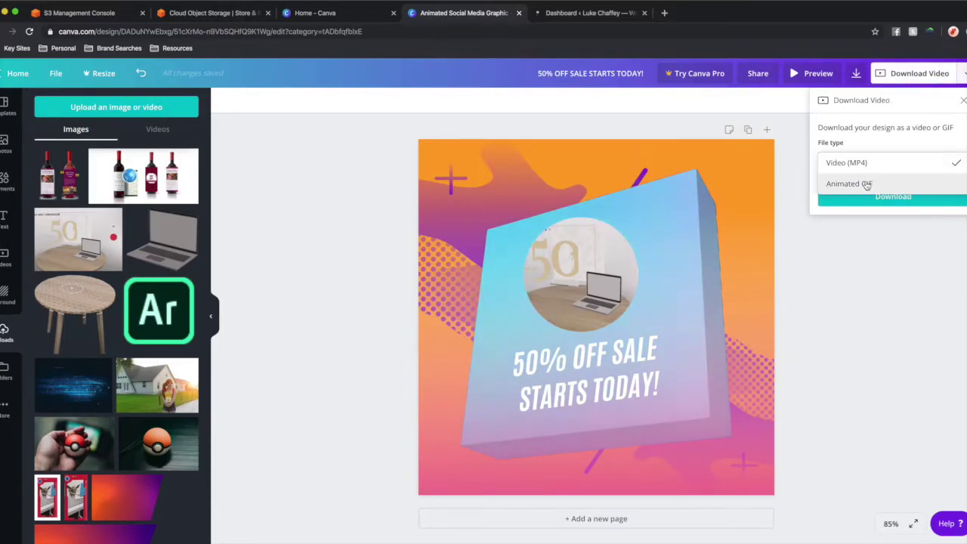
left_click(868, 184)
left_click(871, 196)
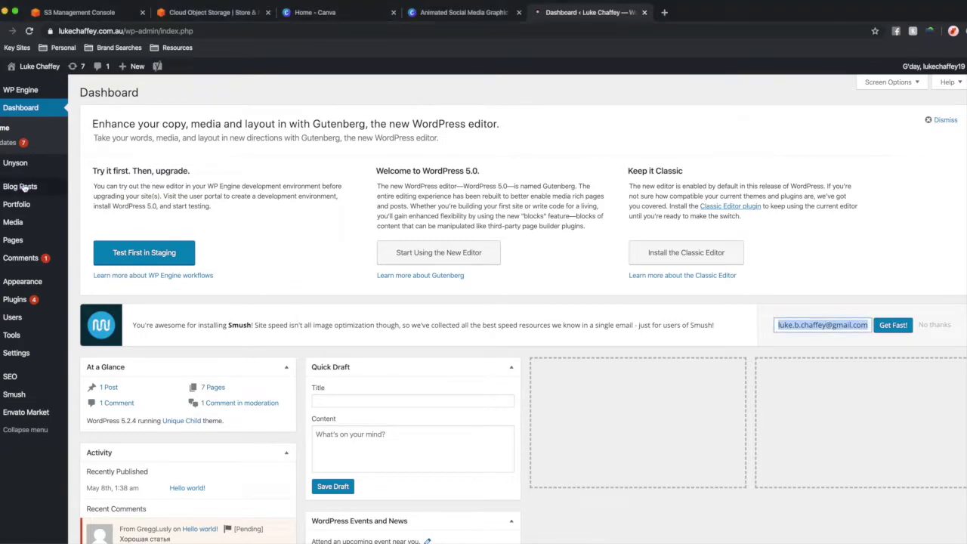
Title the post 'Adobe Aero Export' and add the line 'Here's the export link.'
mouse_move(23, 187)
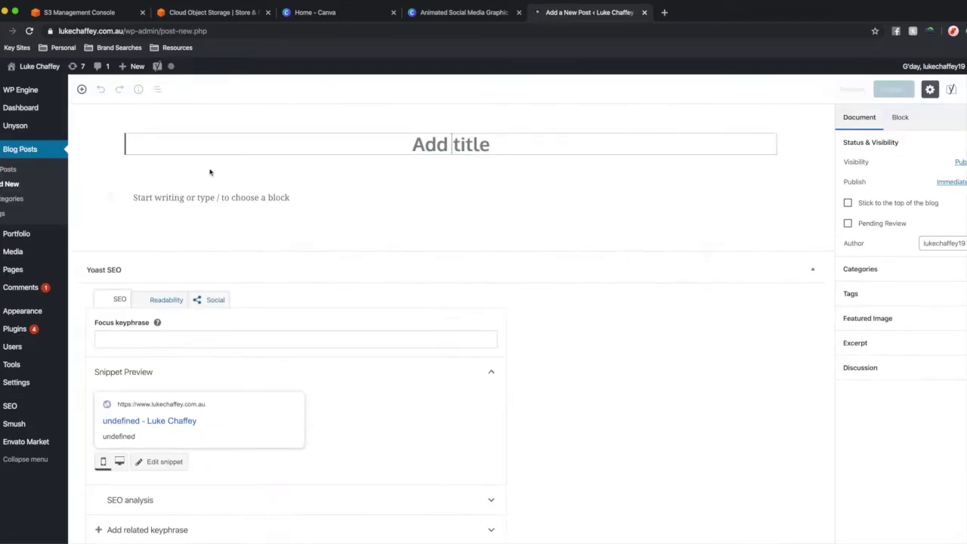
type("Adobe Aero Export")
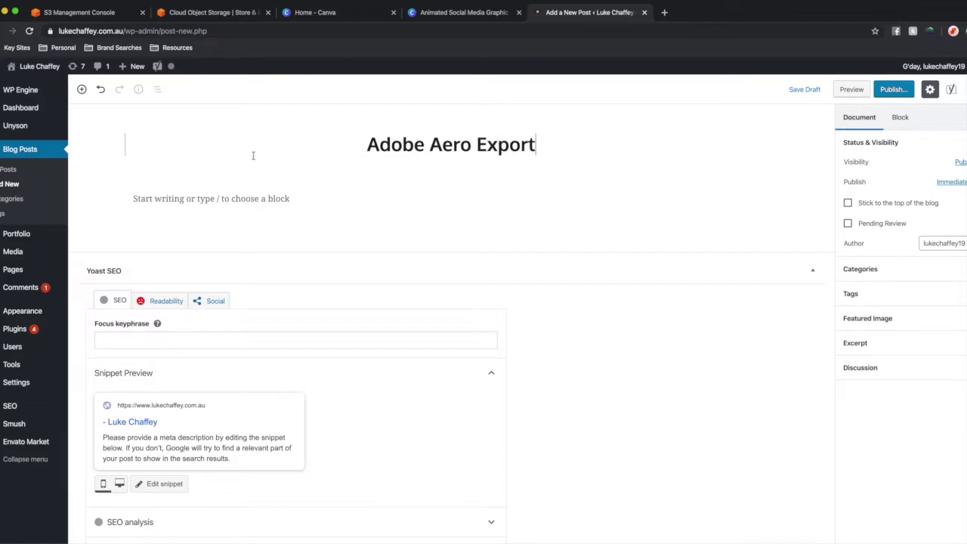
left_click(265, 199)
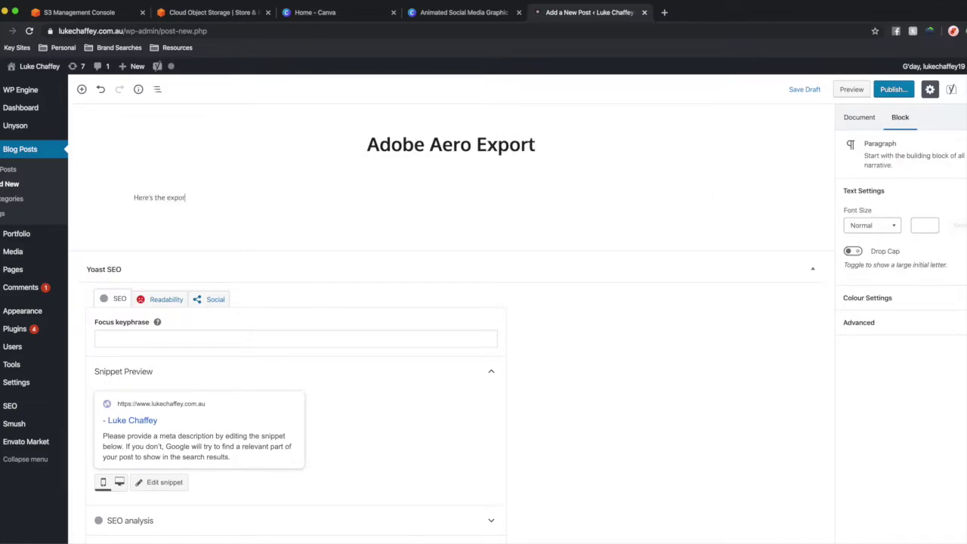
key("BackSpace")
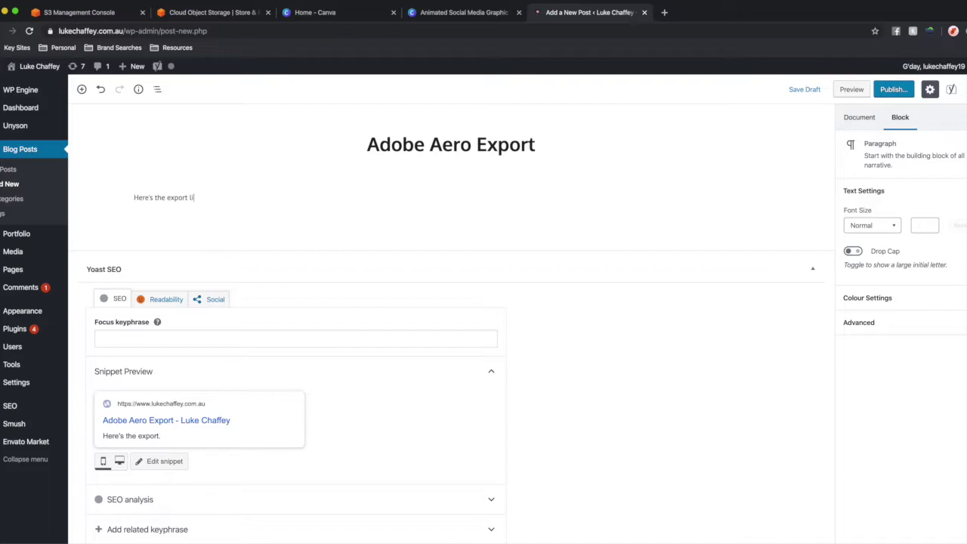
type("link.")
key("Return")
Add an Image block containing the downloaded sale GIF
left_click(721, 229)
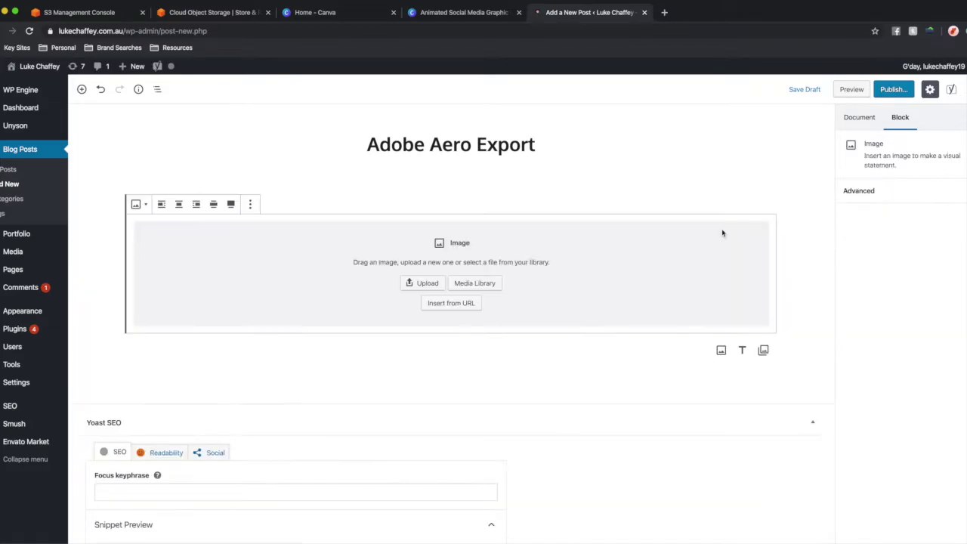
left_click_drag(966, 302, 372, 269)
scroll(372, 260, "down", 2)
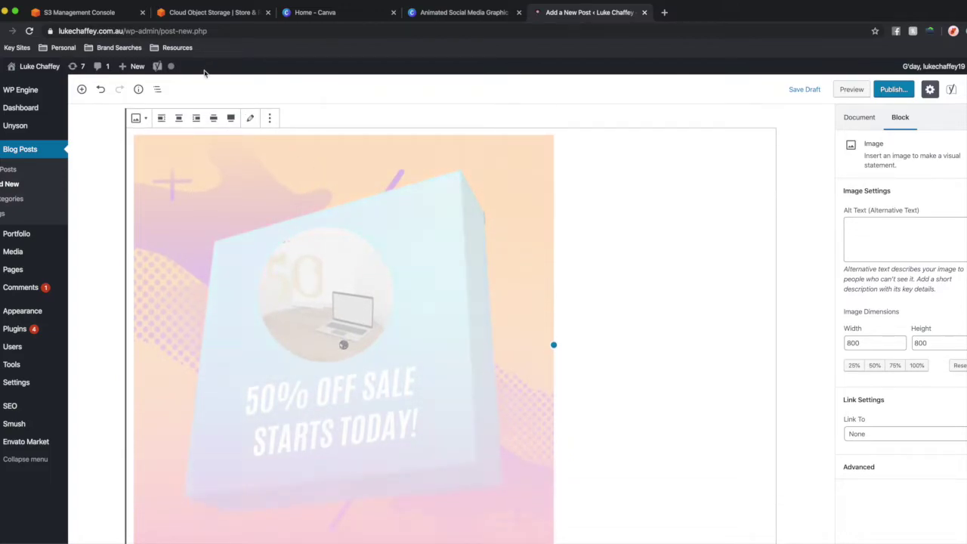
Copy the USDZ object's URL from the S3 details page
left_click(102, 19)
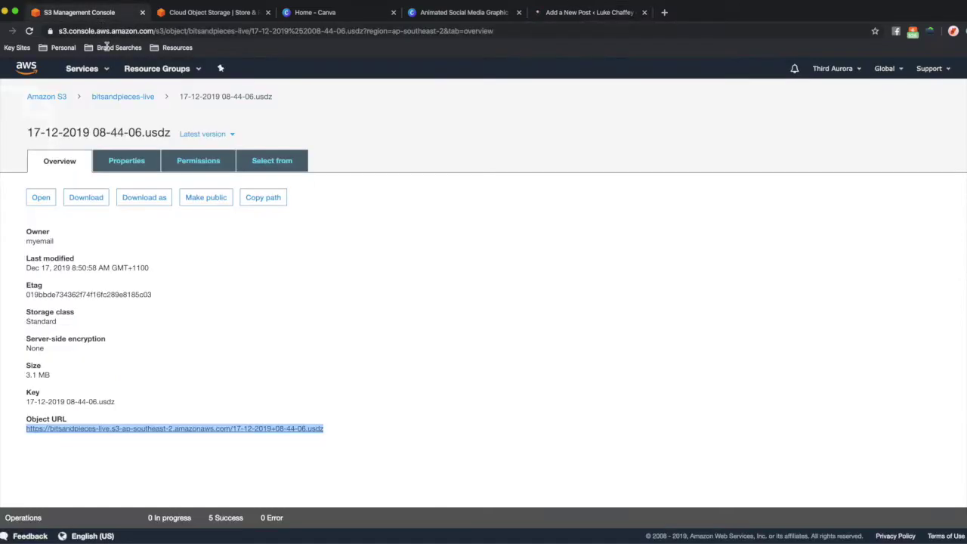
right_click(274, 428)
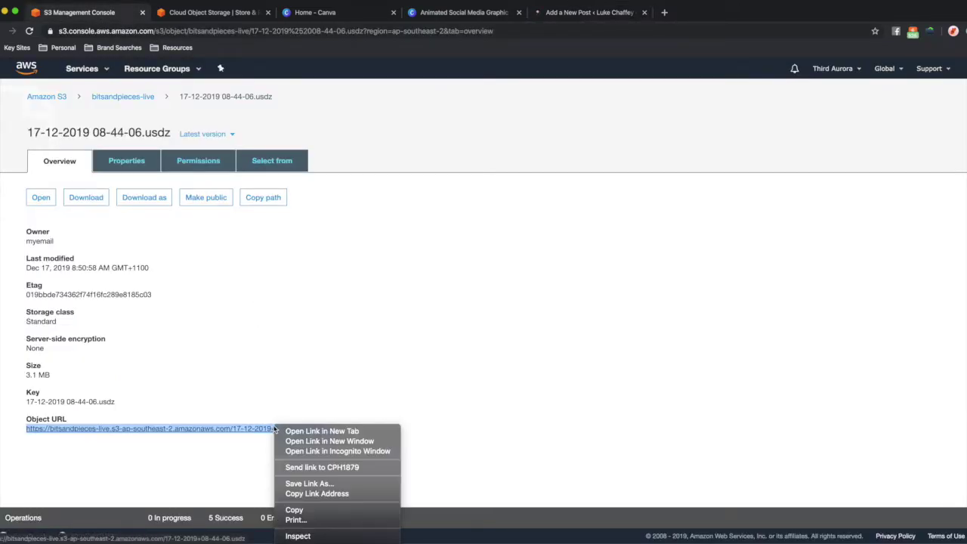
left_click(331, 511)
left_click(589, 12)
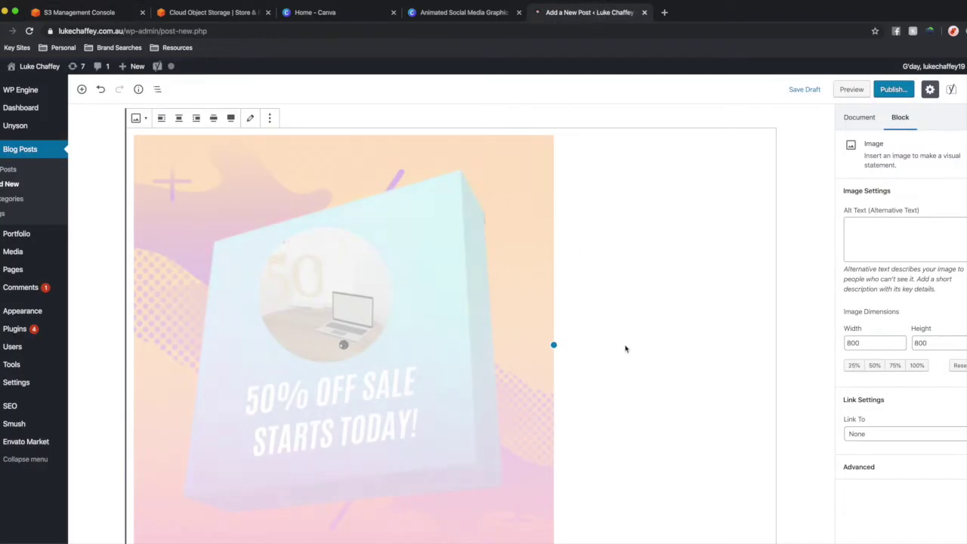
Set the GIF's link to a Custom URL pointing at the S3 .usdz, then start publishing
left_click(892, 436)
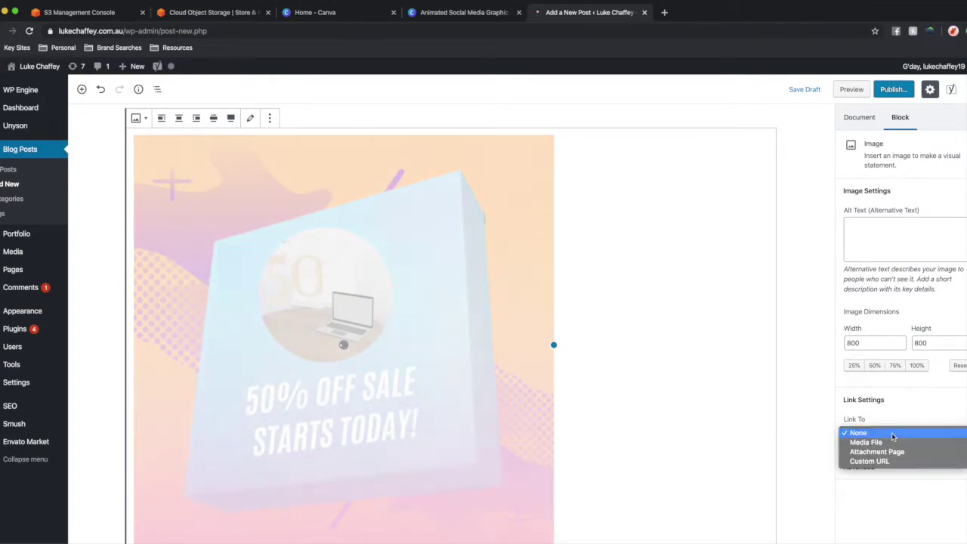
left_click(889, 462)
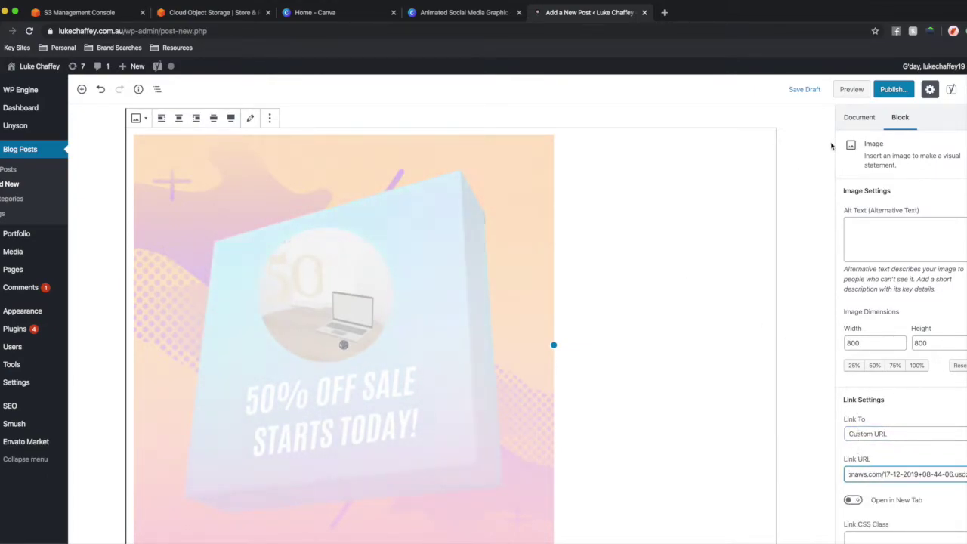
scroll(572, 202, "down", 1)
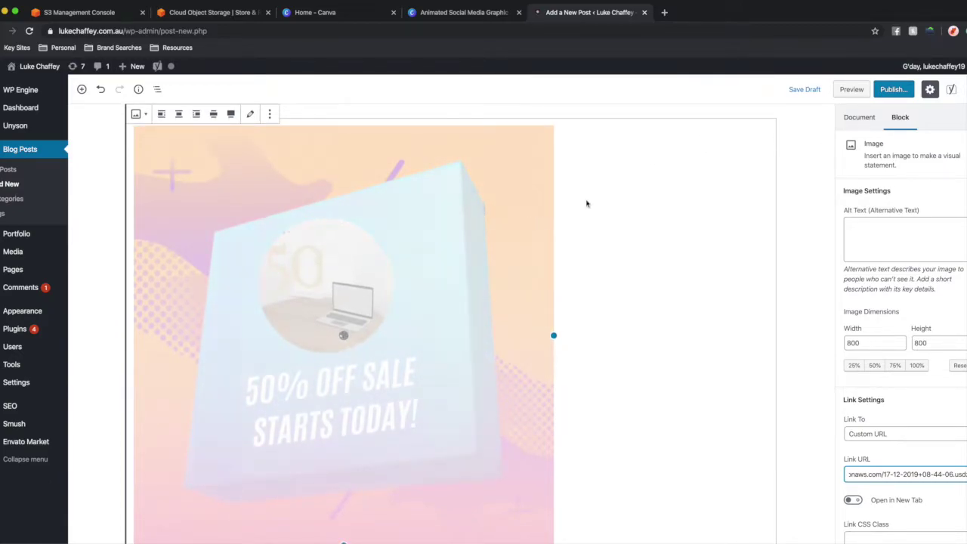
left_click(894, 90)
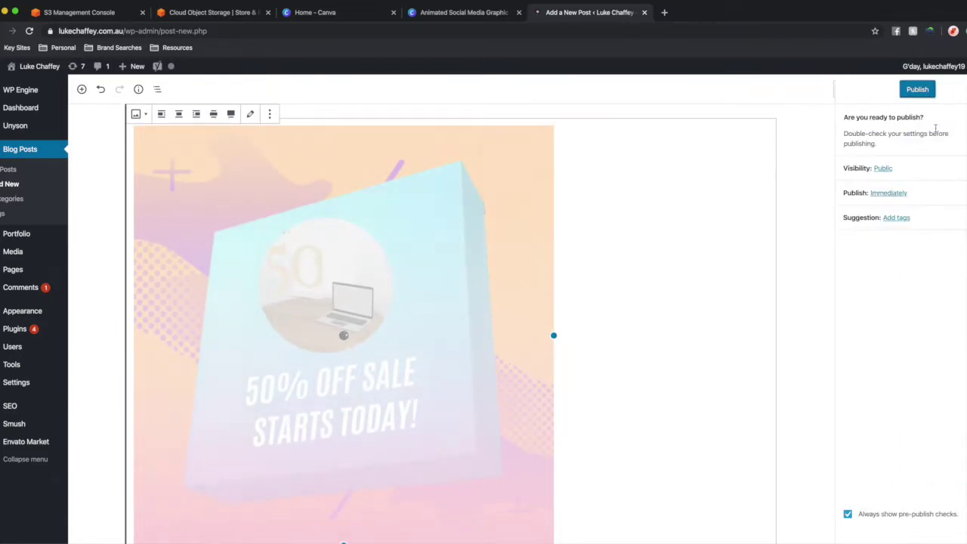
Publish the 'Adobe Aero Export' post
left_click(918, 89)
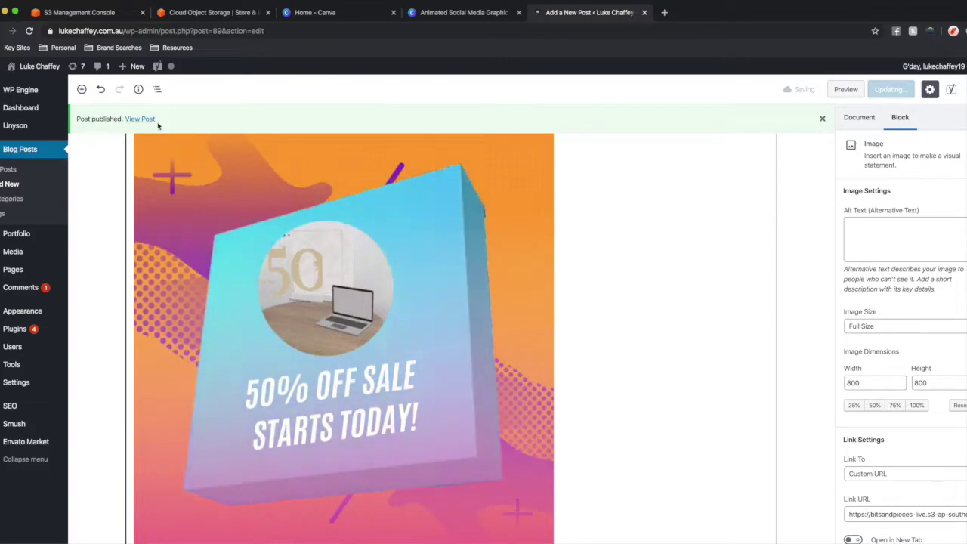
scroll(158, 126, "up", 3)
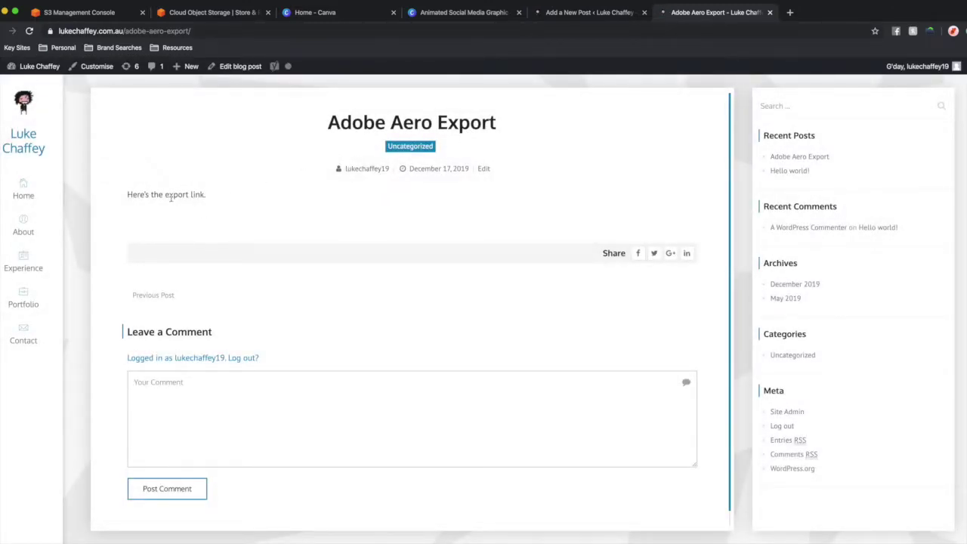
left_click(579, 12)
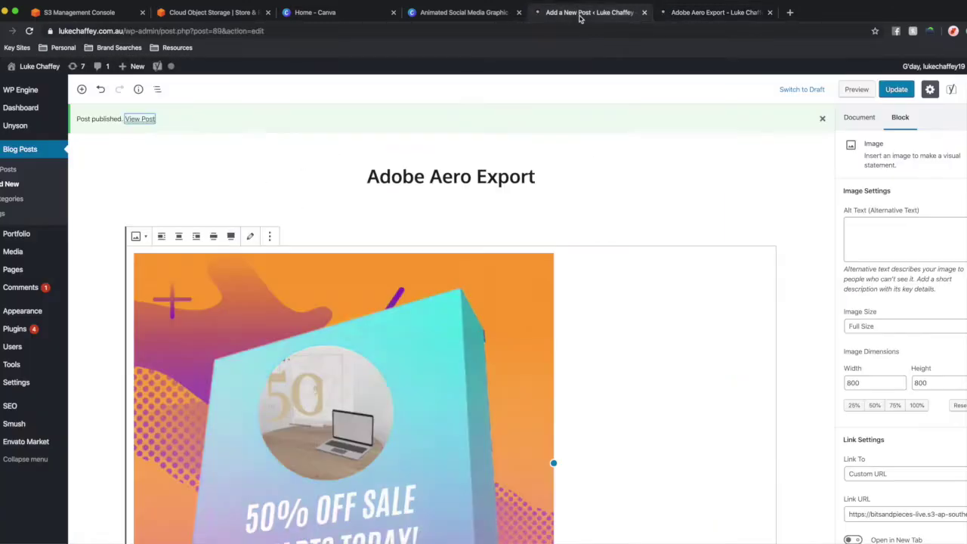
scroll(480, 375, "down", 1)
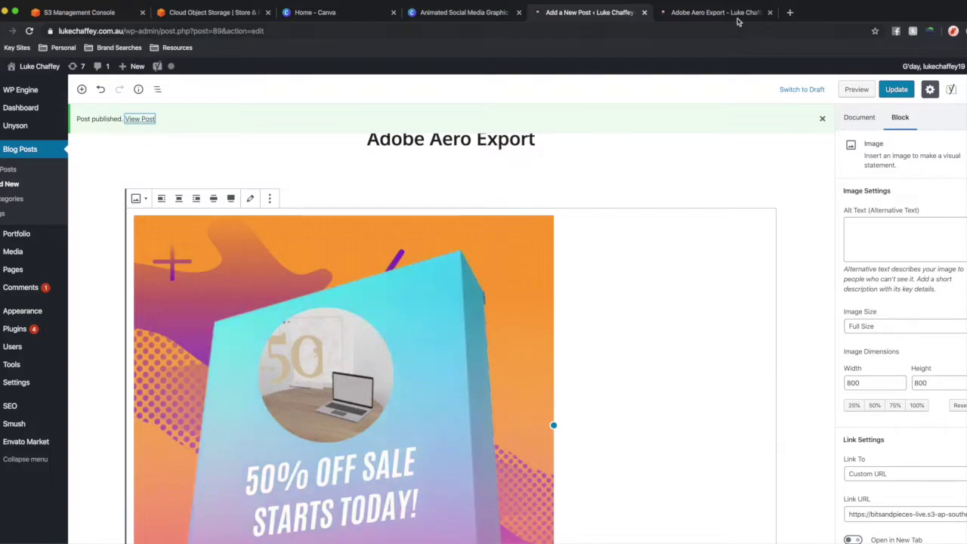
View the live post, then reload the post editor, confirming Reload
left_click(714, 13)
left_click(604, 13)
left_click(721, 13)
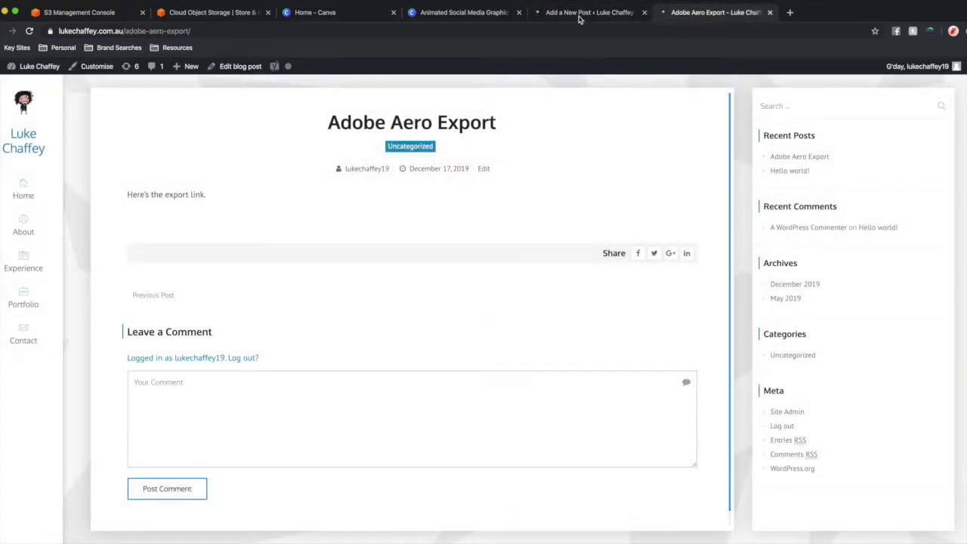
left_click(581, 13)
key("super+r")
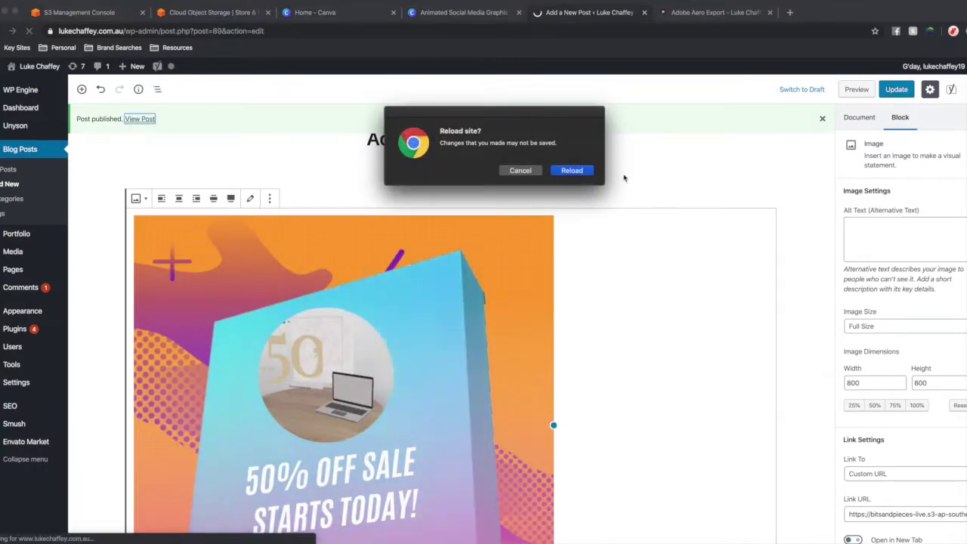
left_click(577, 173)
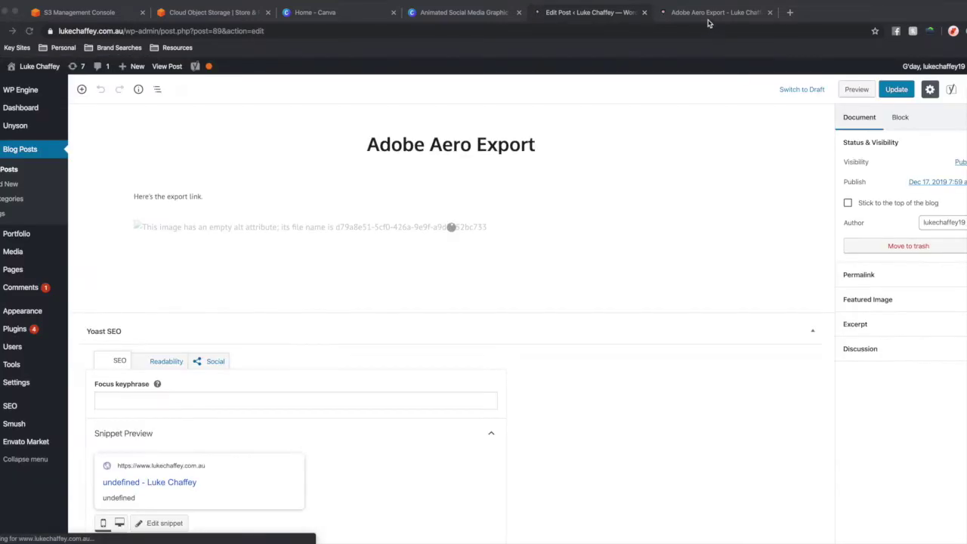
key("ctrl+Tab")
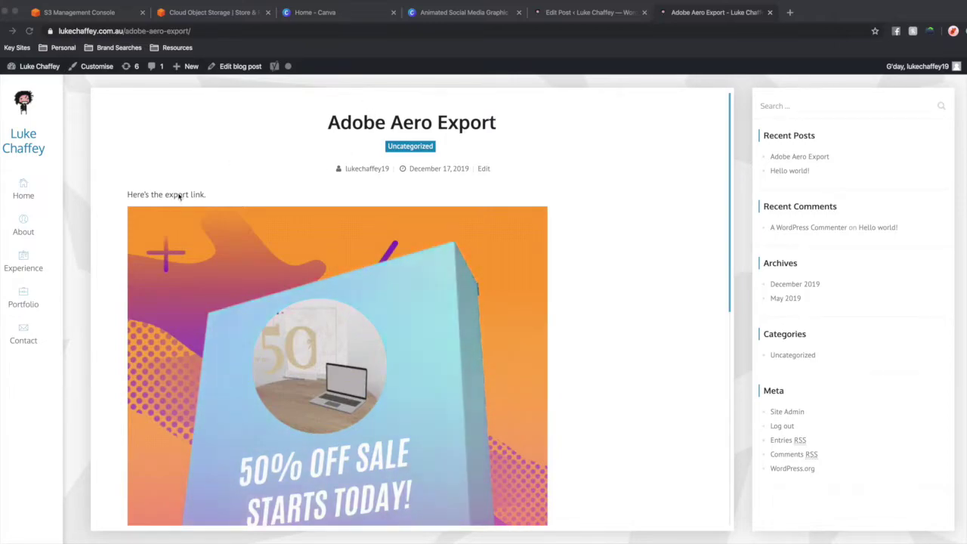
Scroll to the sale GIF on the live post and follow its link to download the .usdz
scroll(204, 227, "down", 2)
scroll(288, 278, "down", 1)
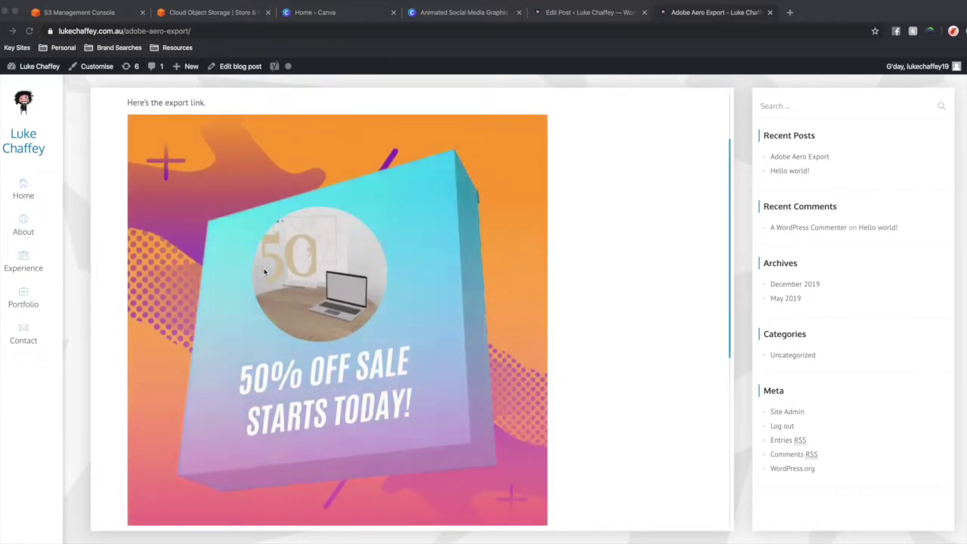
left_click(300, 275)
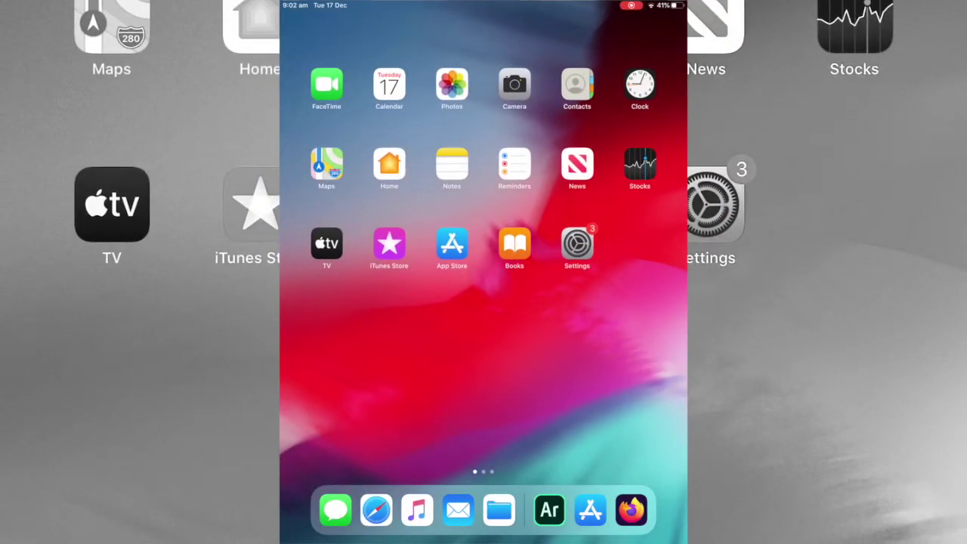
Switch from Chrome to Firefox on the iPad and load the published post's address
scroll(483, 227, "right", 3)
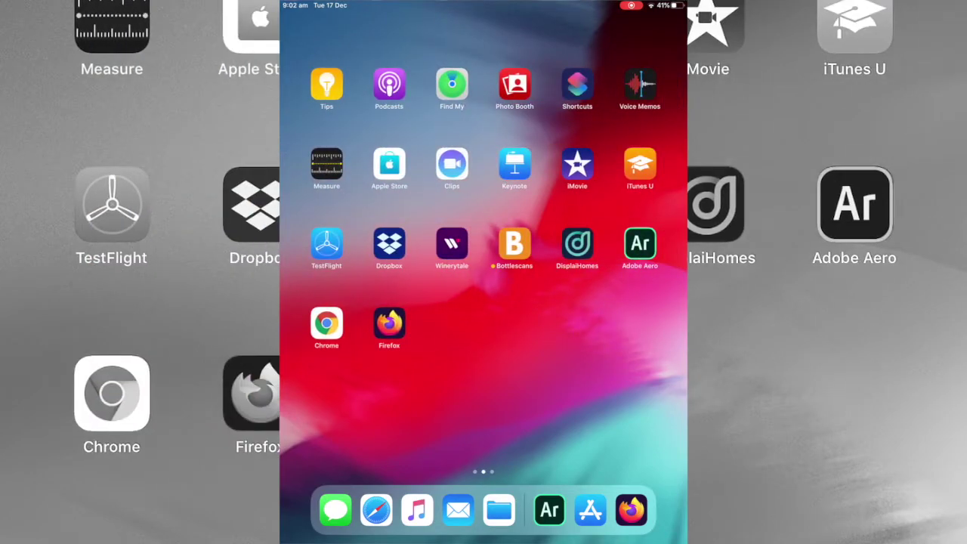
left_click(327, 323)
left_click_drag(484, 540, 483, 378)
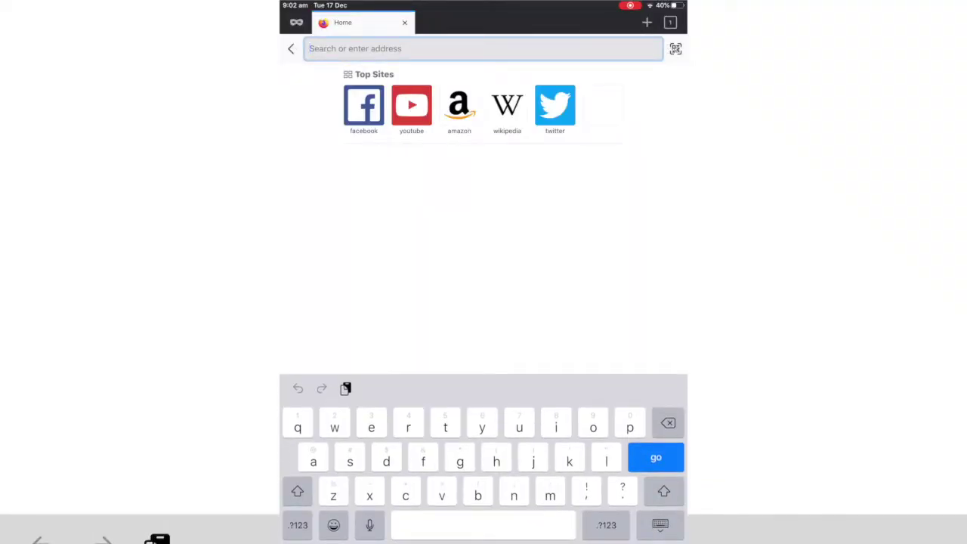
left_click(310, 48)
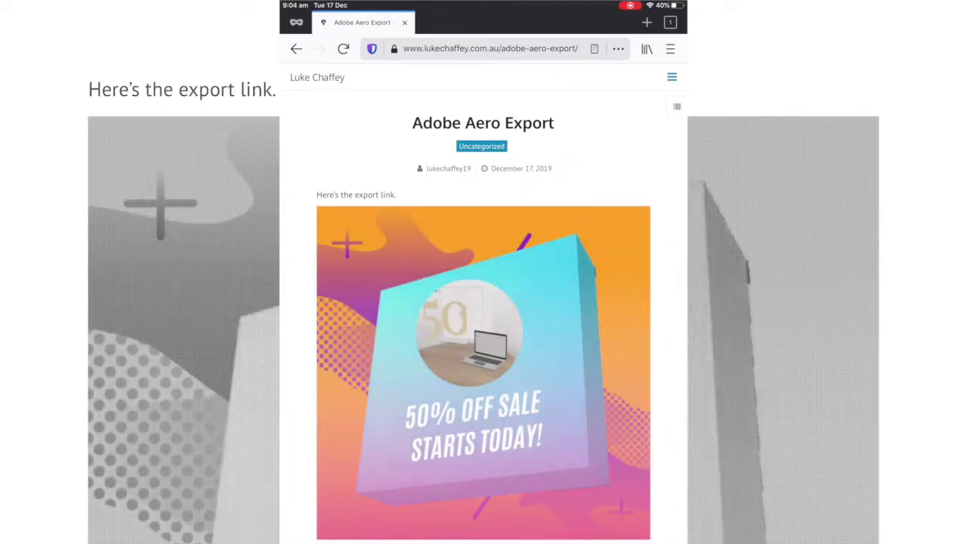
Follow the post's GIF link to the 17-12-2019+08-44-06.usdz download prompt, then show open apps
left_click(483, 370)
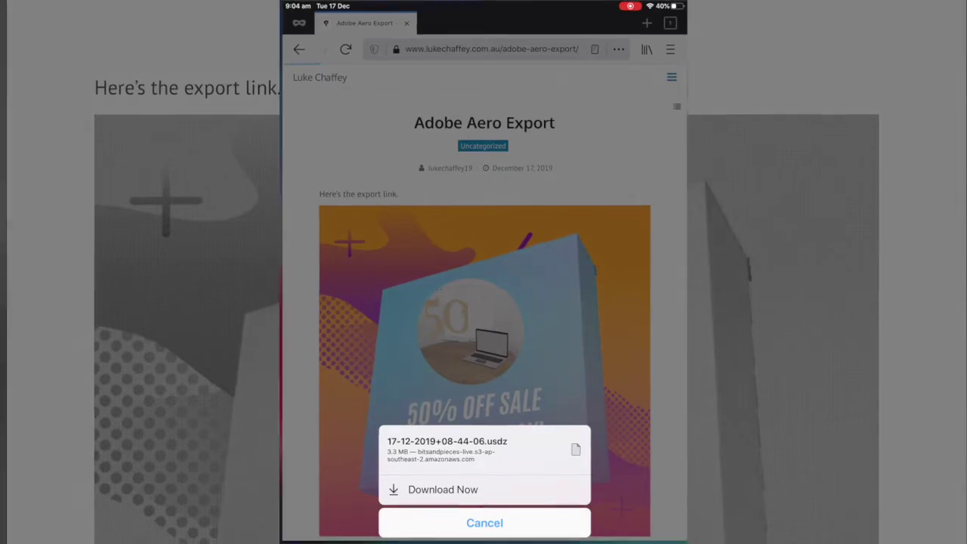
left_click_drag(484, 540, 484, 340)
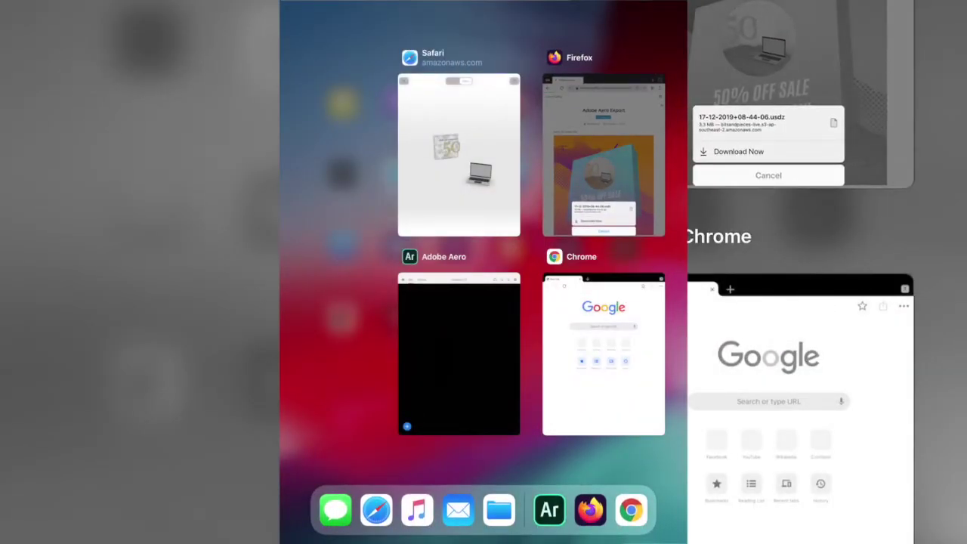